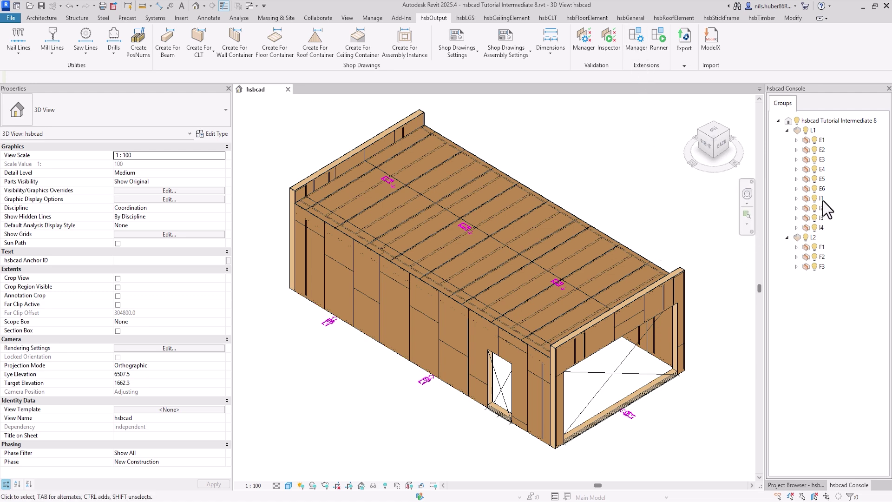
# Hide all element groups in the project and show only wall I1 of level L1.
pyautogui.click(797, 121)
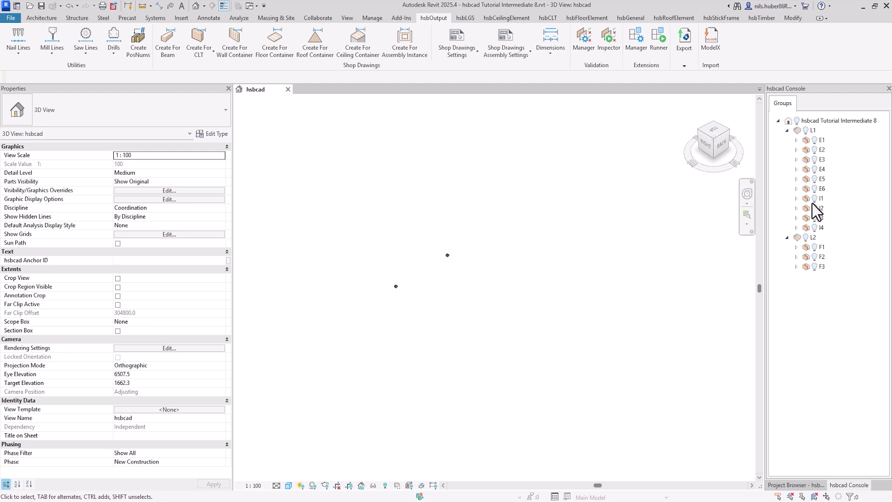
pyautogui.scroll(4, 403, 339)
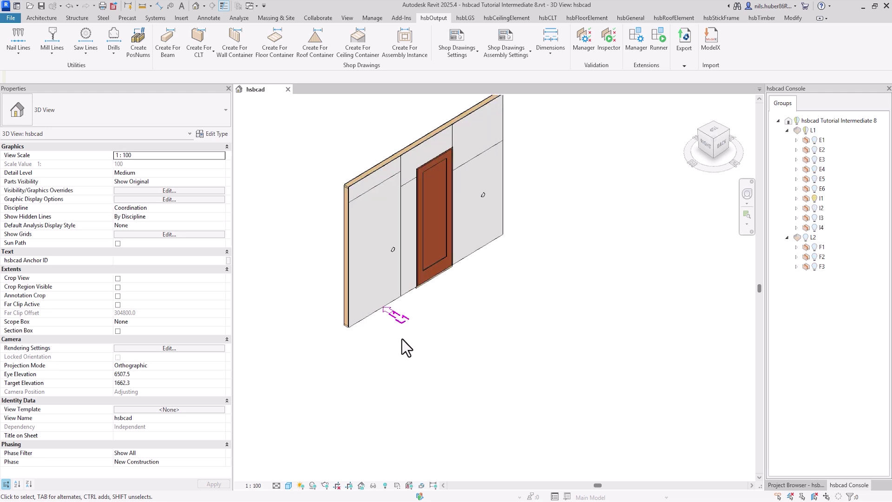
pyautogui.moveTo(423, 360); pyautogui.dragTo(456, 428, button='middle')
pyautogui.scroll(2, 438, 355)
pyautogui.moveTo(491, 395); pyautogui.dragTo(502, 417, button='middle')
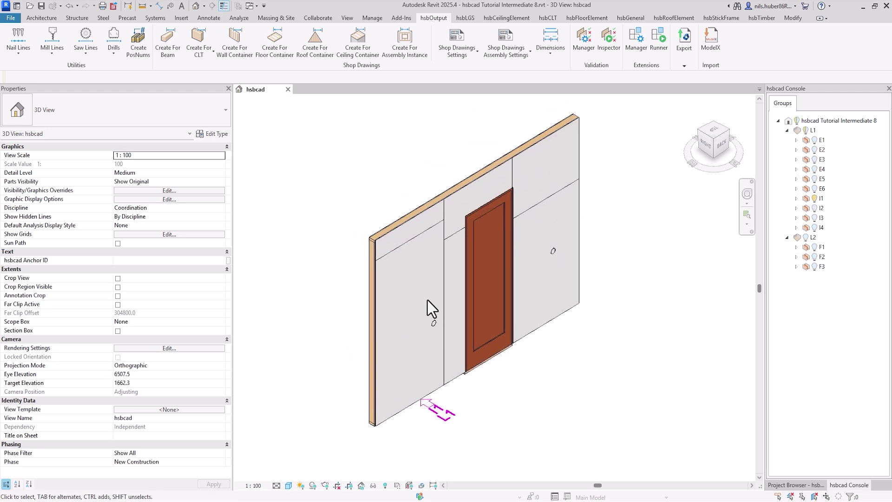
# Temporarily isolate the round electrical box left of the door to view it, and restore the full wall display.
pyautogui.click(454, 345)
pyautogui.press('h')
pyautogui.press('i')
pyautogui.click(453, 345)
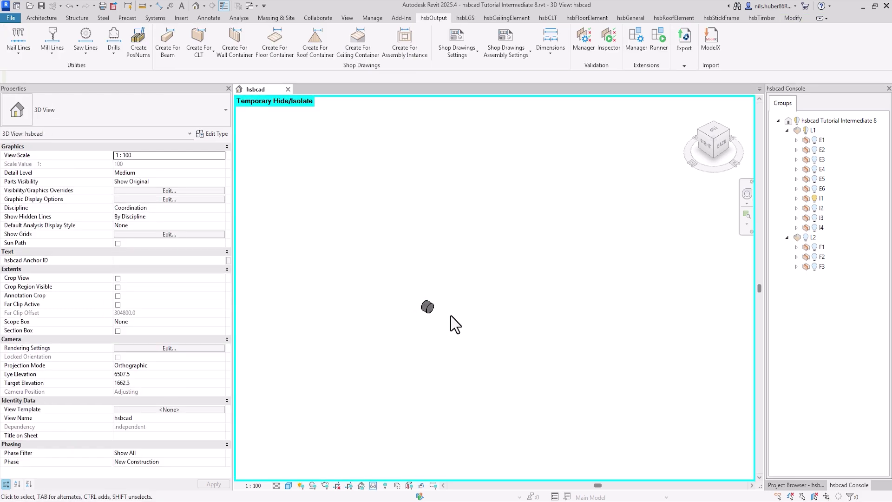
pyautogui.press('h')
pyautogui.press('r')
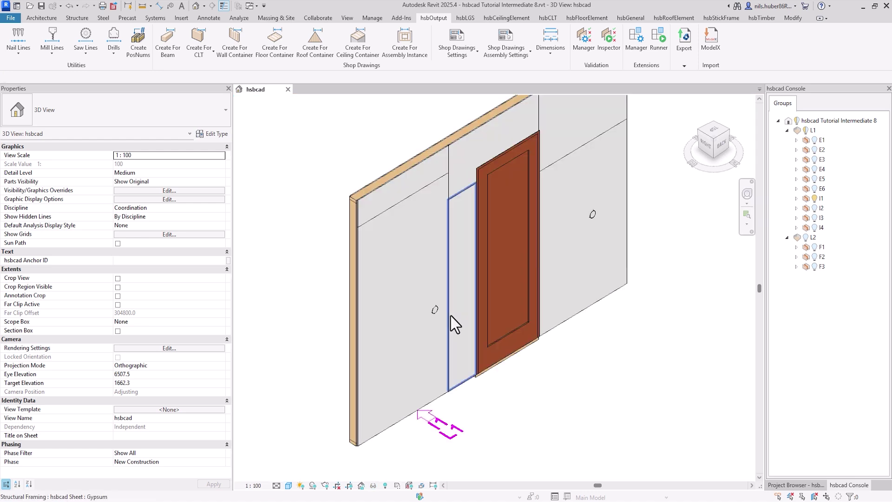
pyautogui.scroll(-2, 450, 316)
pyautogui.moveTo(506, 385); pyautogui.dragTo(492, 405, button='middle')
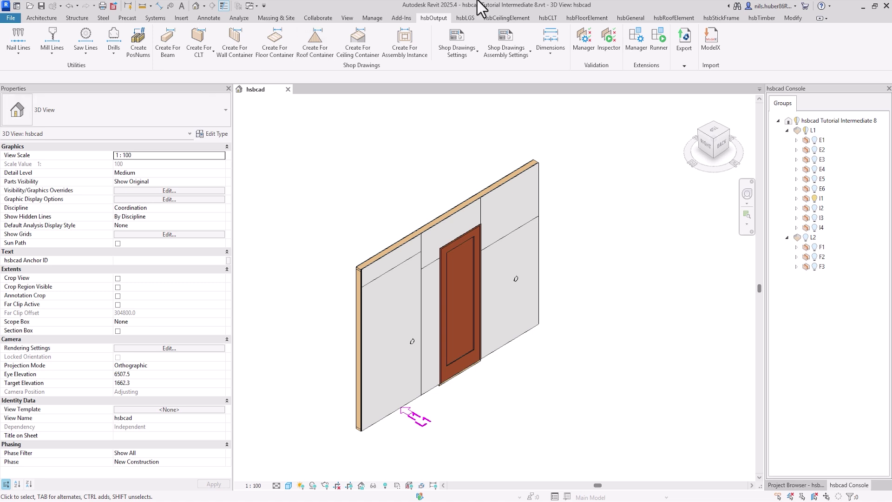
# Add the round electrical box left of the door to the item container of wall I1.
pyautogui.click(708, 18)
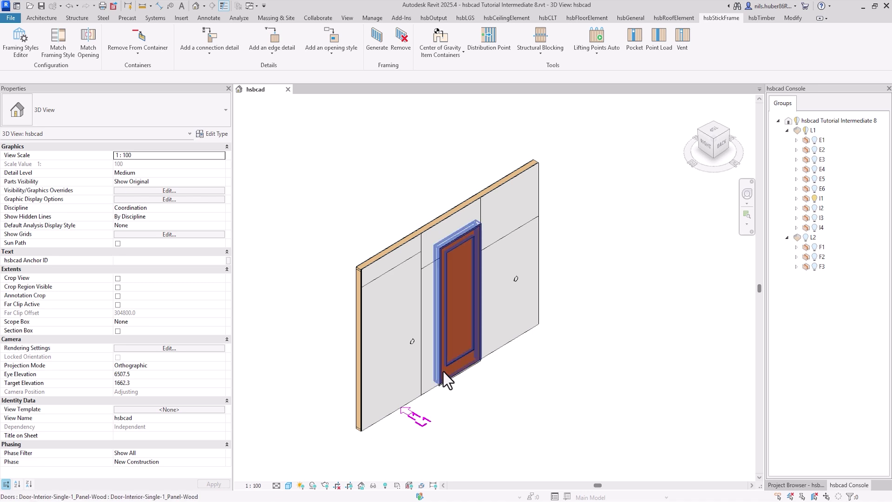
pyautogui.click(143, 54)
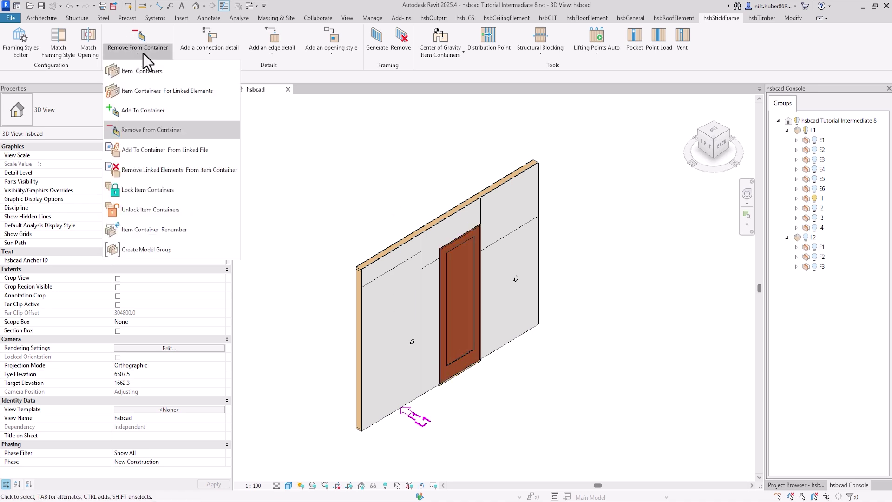
pyautogui.click(126, 111)
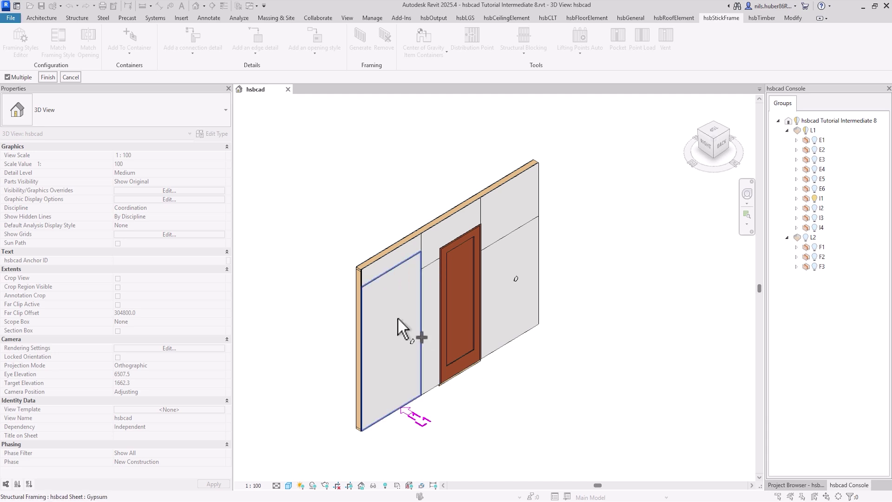
pyautogui.moveTo(395, 318); pyautogui.dragTo(440, 369)
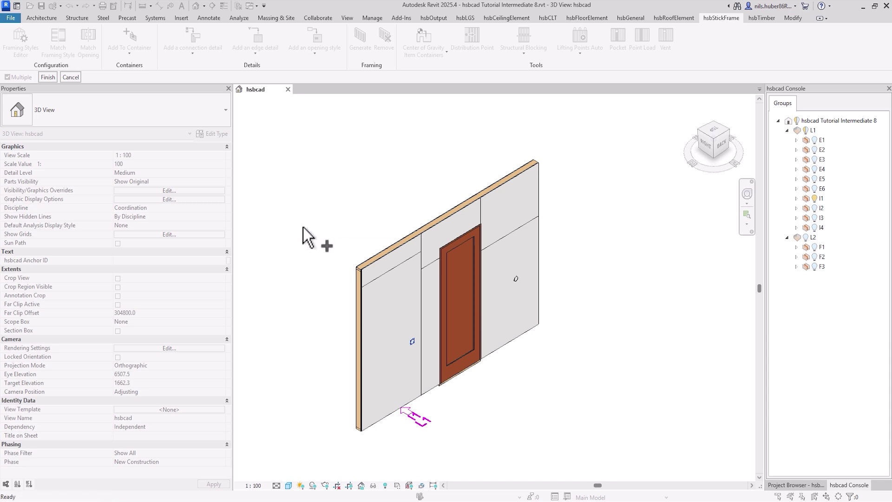
pyautogui.press('Return')
pyautogui.click(410, 414)
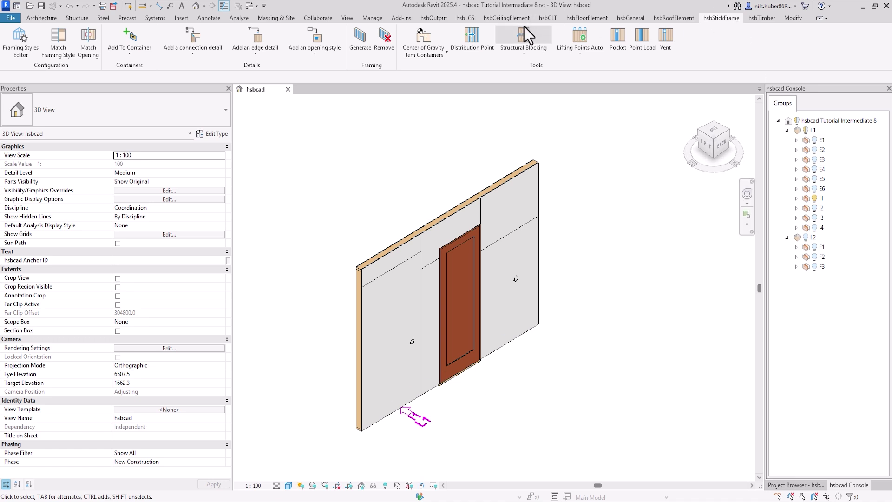
# Create a new extension group named MEP in the Extension Group Manager.
pyautogui.click(444, 18)
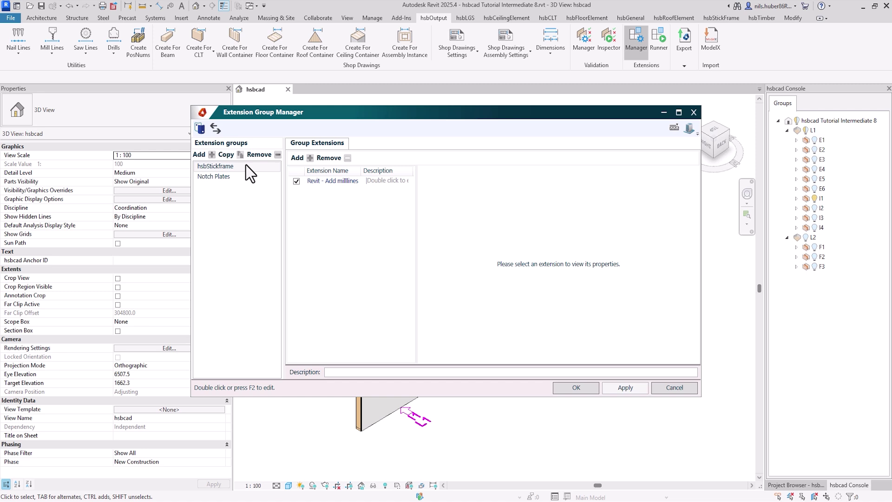
pyautogui.click(223, 177)
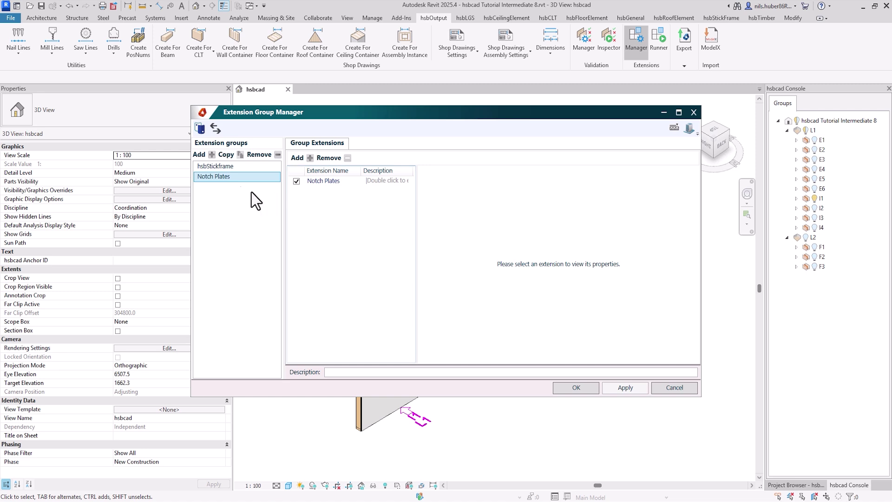
pyautogui.click(211, 154)
pyautogui.doubleClick(214, 188)
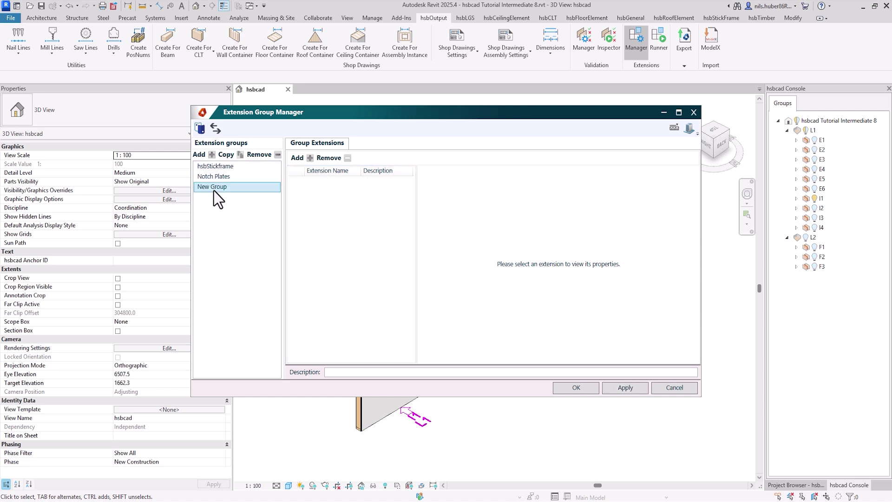
pyautogui.hotkey('ctrl', 'a')
pyautogui.press('BackSpace')
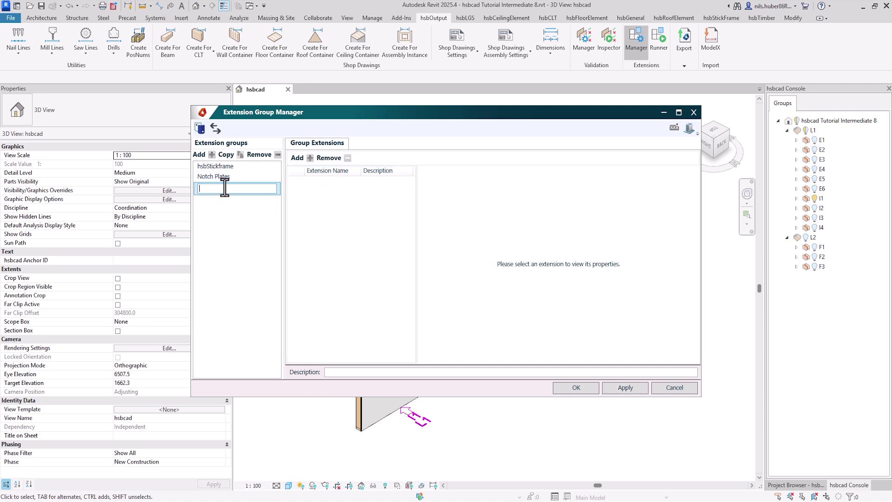
pyautogui.write('MEP')
pyautogui.click(222, 176)
pyautogui.click(214, 176)
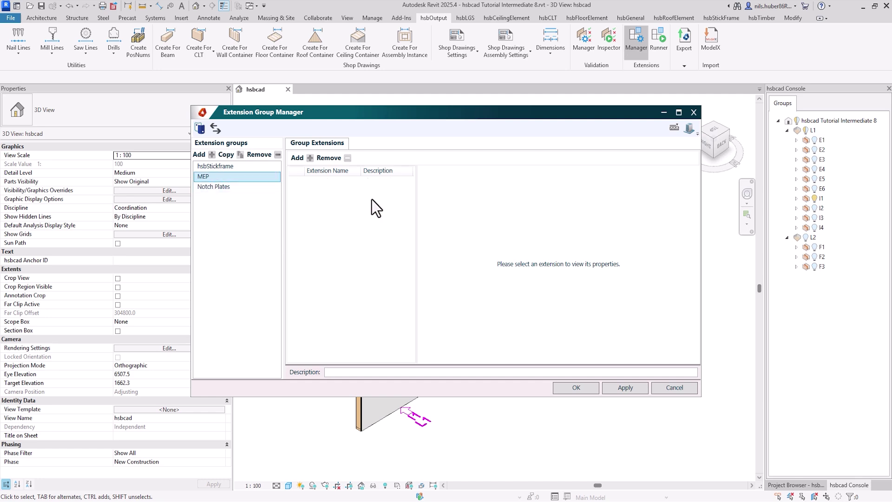
# Search the plugins for MEP and add the Revit MEP Convertor extension to the MEP group.
pyautogui.click(310, 158)
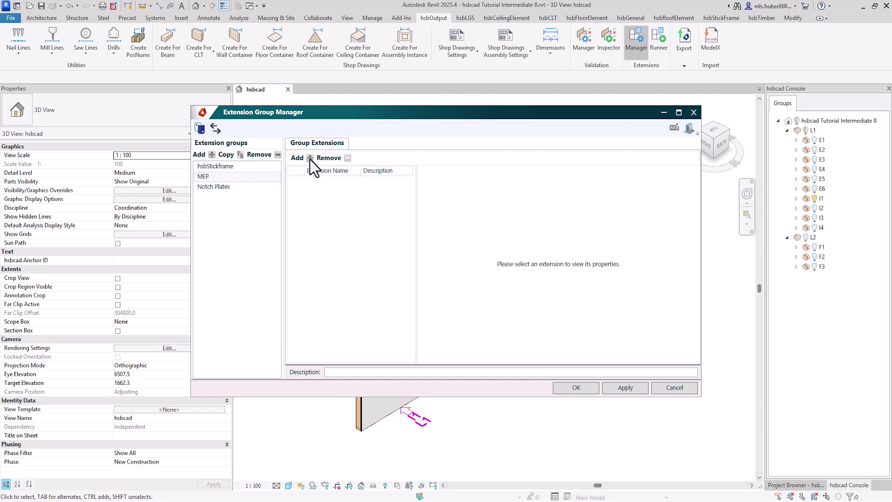
pyautogui.click(327, 127)
pyautogui.write('MEP')
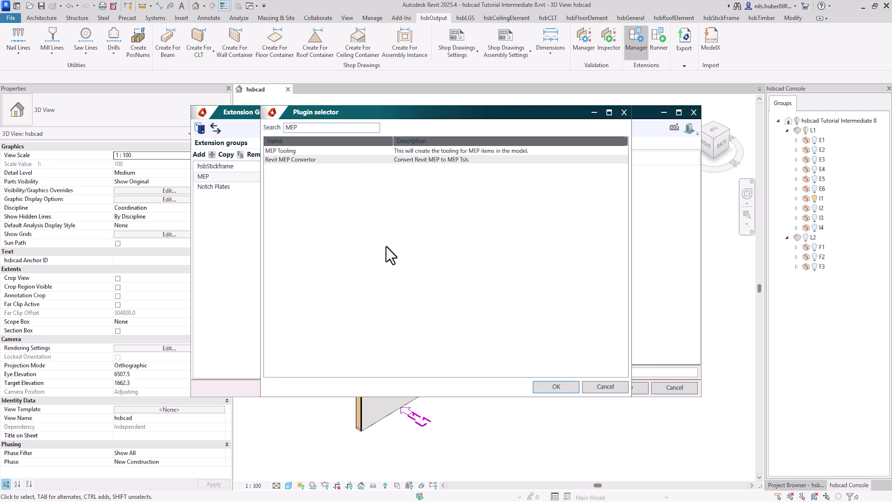
pyautogui.click(315, 161)
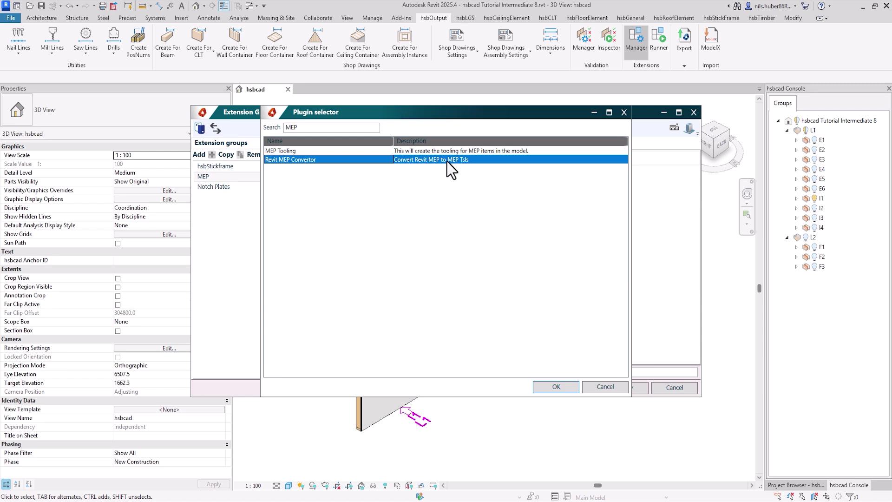
pyautogui.click(556, 387)
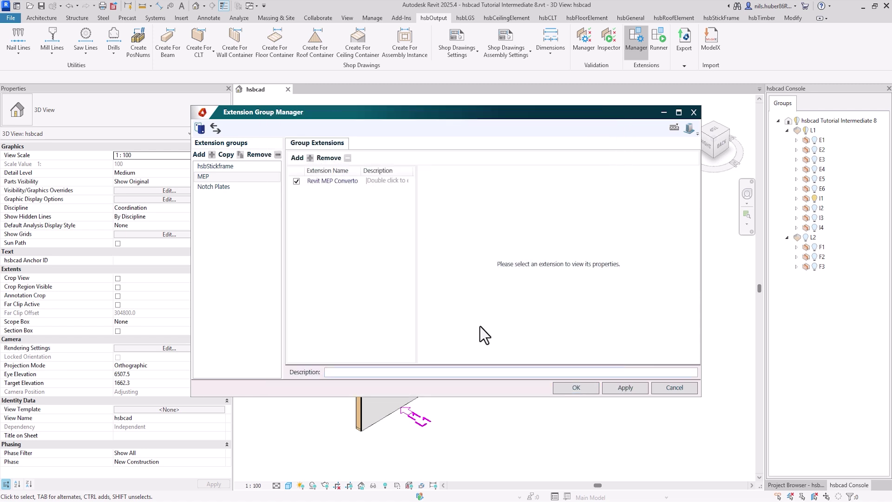
# Add the MEP Tooling extension to the MEP group and save the extension group setup.
pyautogui.click(311, 158)
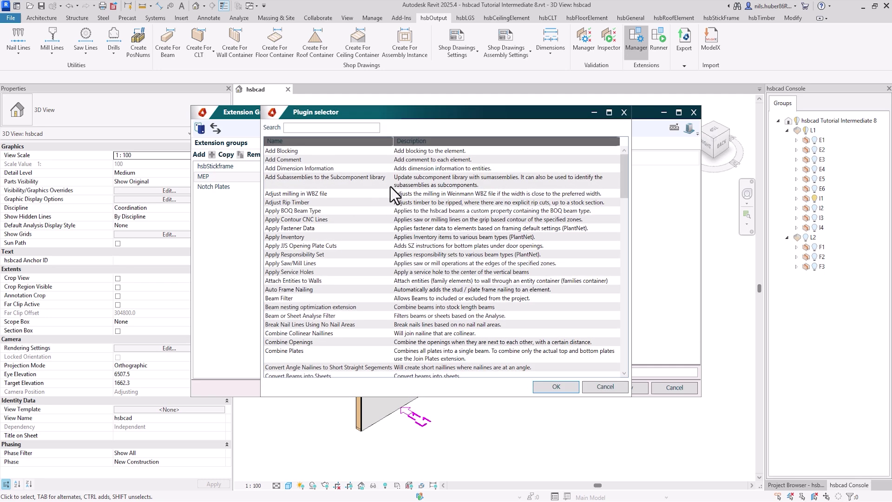
pyautogui.click(303, 127)
pyautogui.write('MEP')
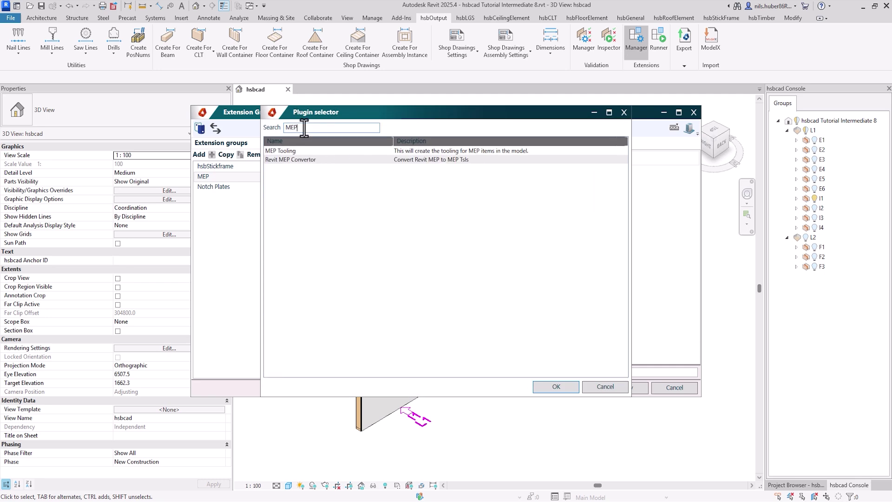
pyautogui.click(298, 153)
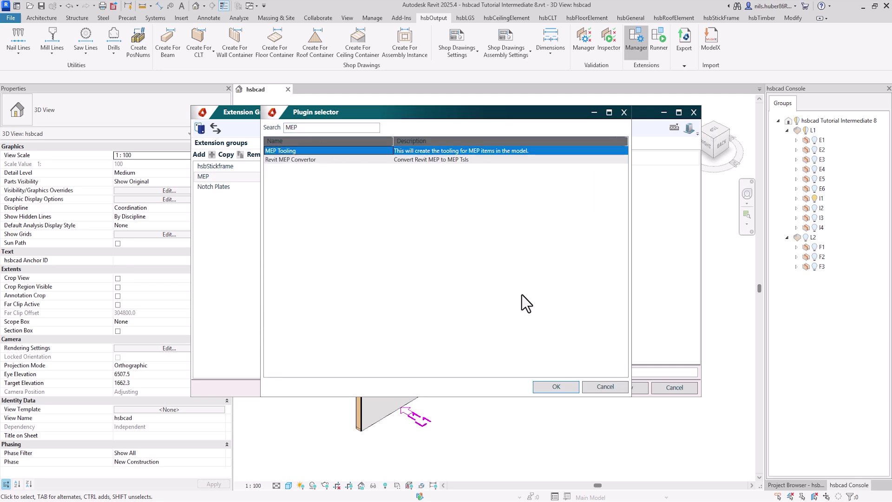
pyautogui.click(560, 385)
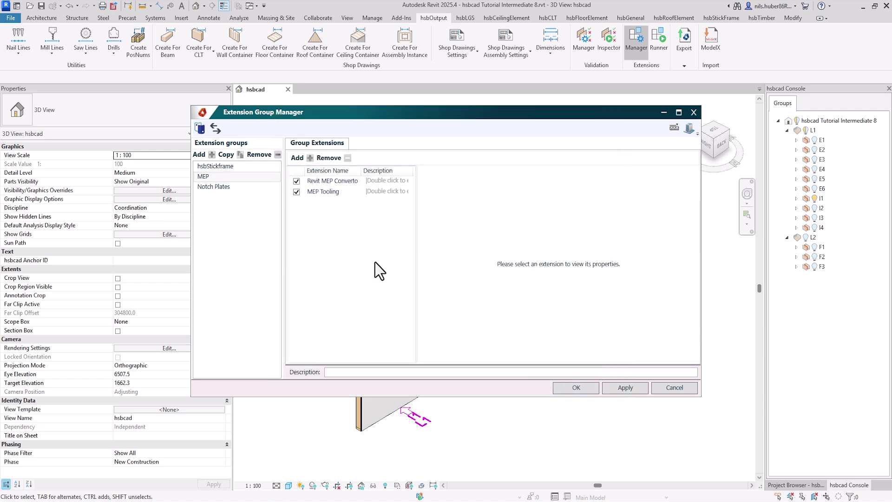
pyautogui.click(577, 386)
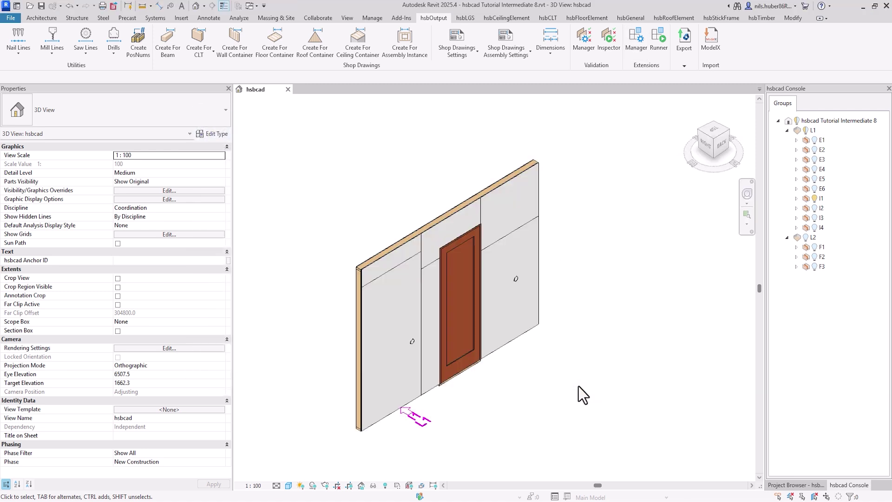
# Run the MEP extension group on the item container of wall I1 and inspect the tooling at the electrical box.
pyautogui.click(658, 27)
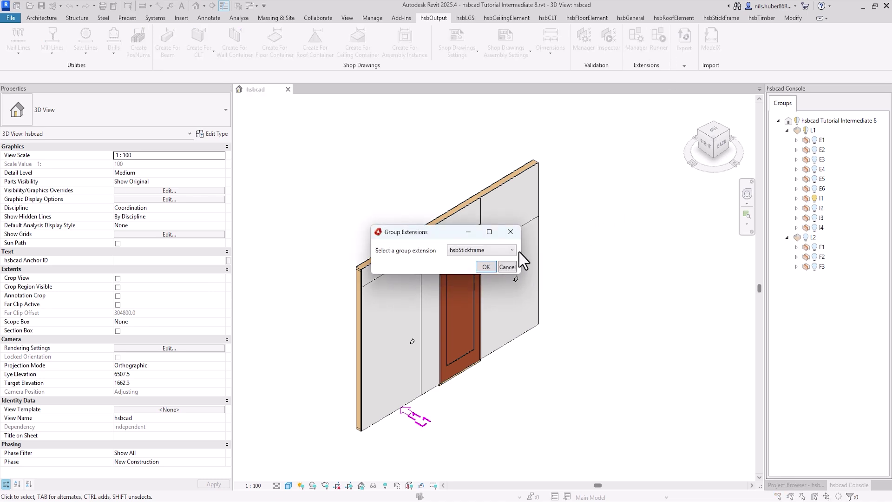
pyautogui.click(510, 250)
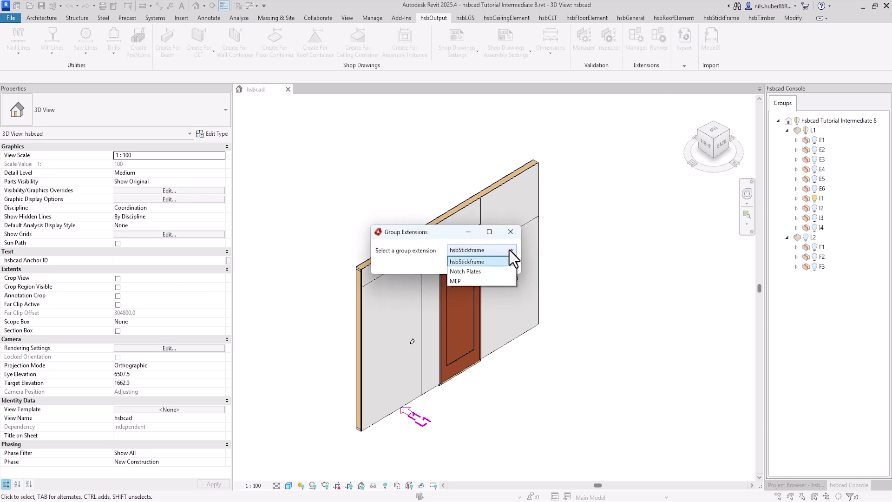
pyautogui.click(475, 281)
pyautogui.click(485, 266)
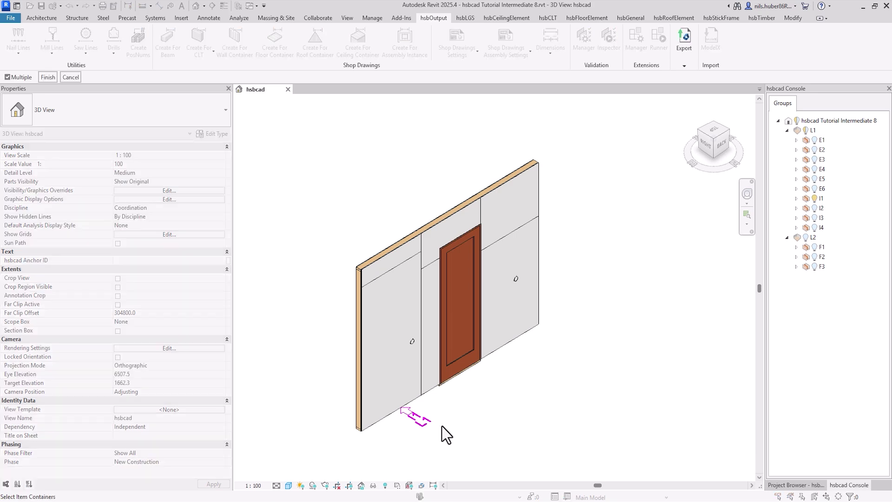
pyautogui.click(420, 420)
pyautogui.press('Return')
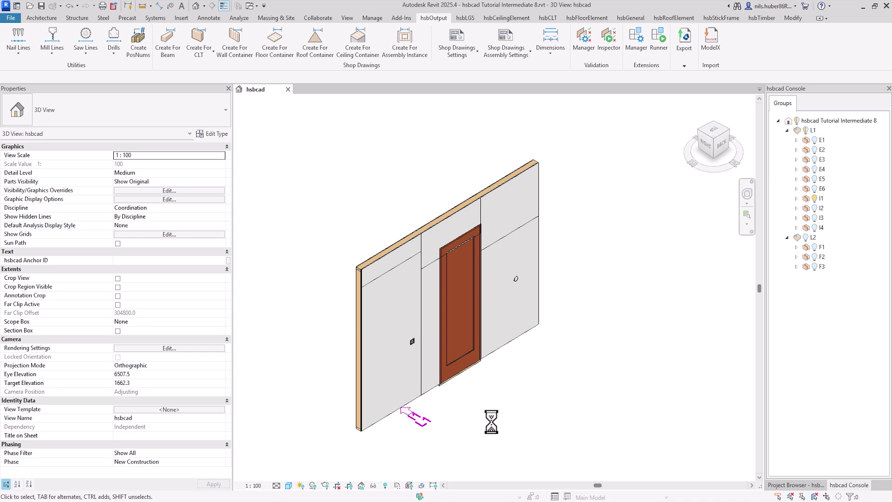
pyautogui.scroll(5, 408, 354)
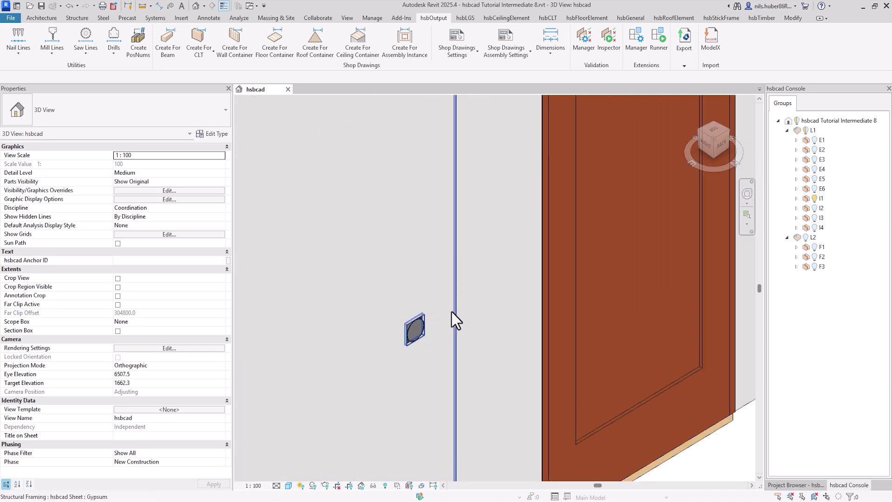
pyautogui.scroll(-5, 455, 320)
pyautogui.scroll(-1, 558, 379)
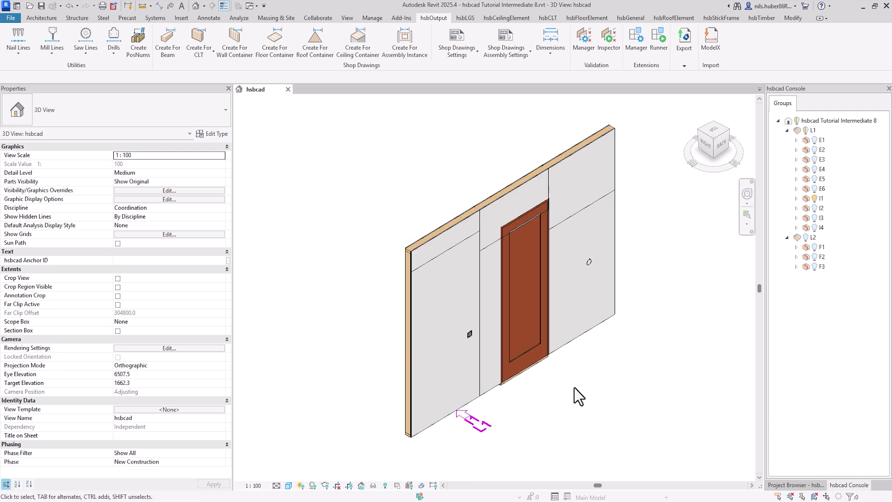
pyautogui.moveTo(575, 389); pyautogui.dragTo(557, 392, button='middle')
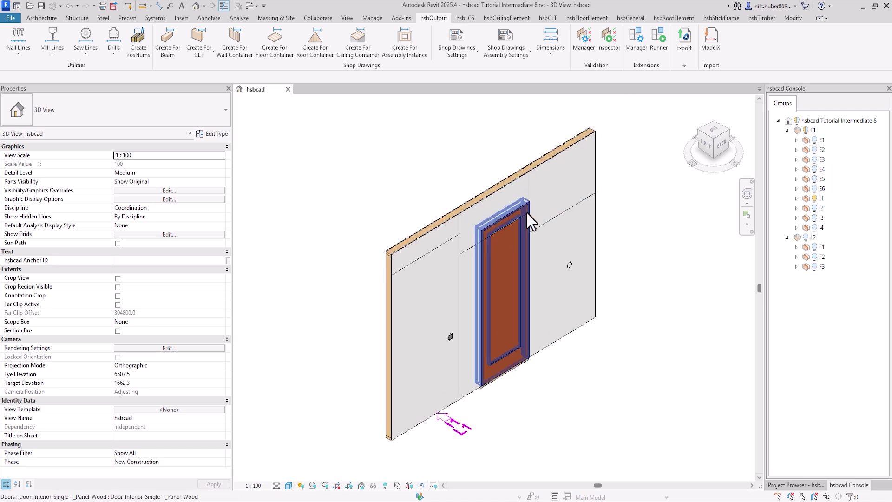
# Add the electrical box on the wall section beyond the door to wall I1's item container.
pyautogui.click(713, 18)
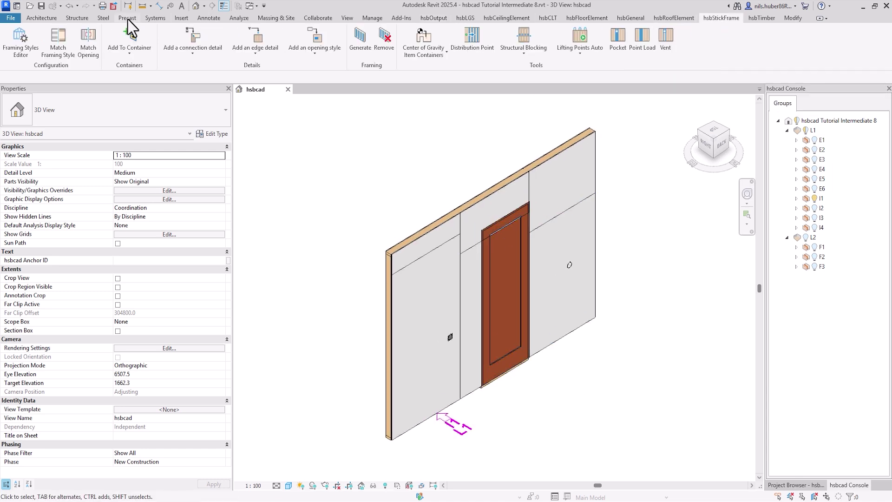
pyautogui.click(130, 35)
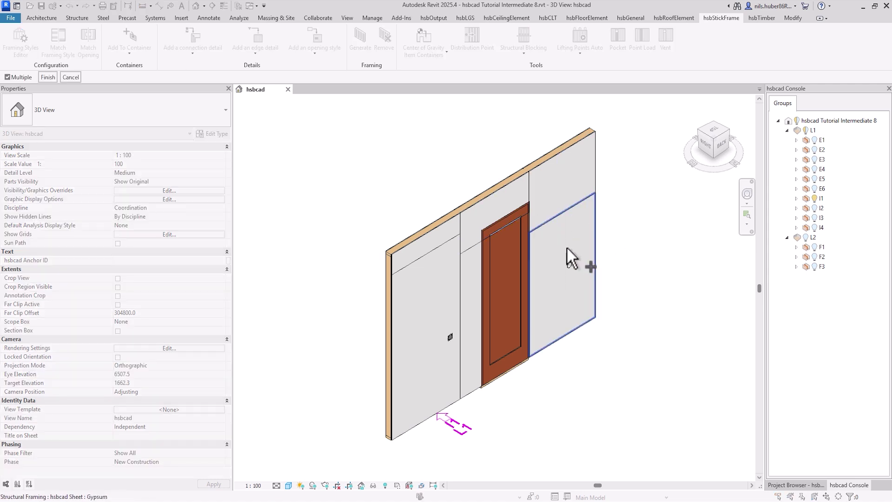
pyautogui.moveTo(544, 240)
pyautogui.mouseDown()
pyautogui.moveTo(578, 264)
pyautogui.moveTo(607, 311)
pyautogui.mouseUp()
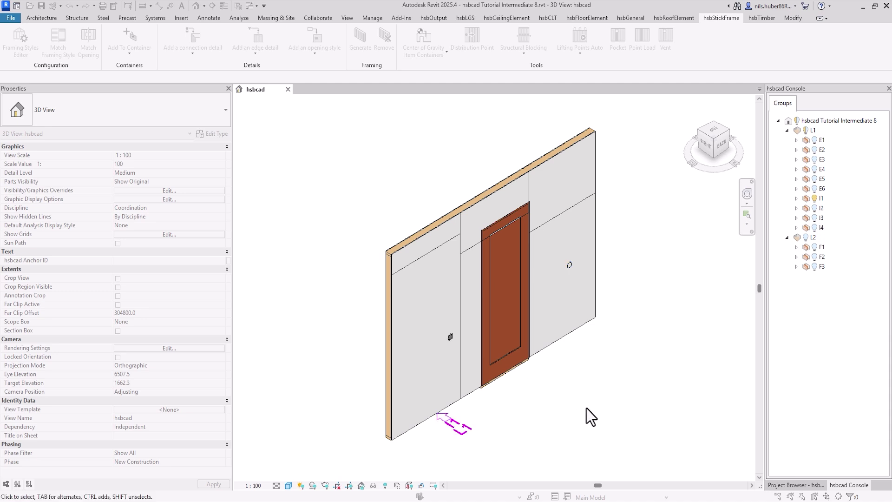
# Add the MEP Tooling plug-in to the interior wall framing style I1 - GY_38x89_GY in the Framing Styles Editor.
pyautogui.press('f')
pyautogui.press('s')
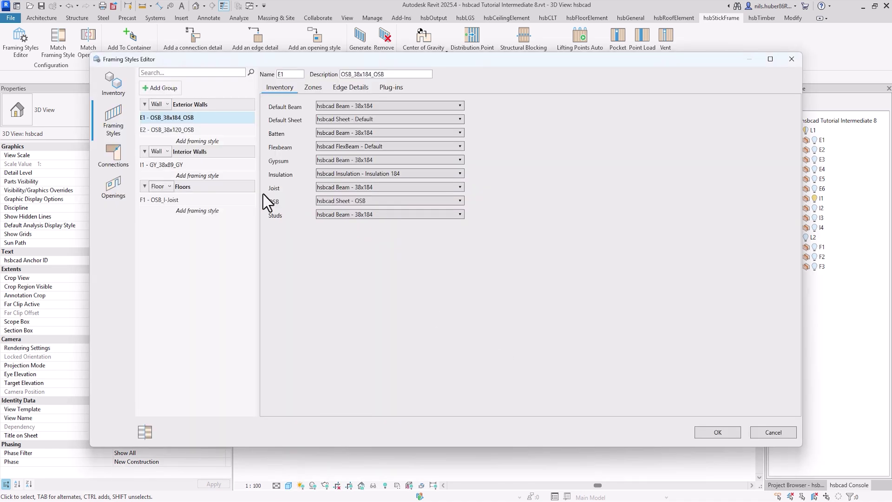
pyautogui.click(166, 165)
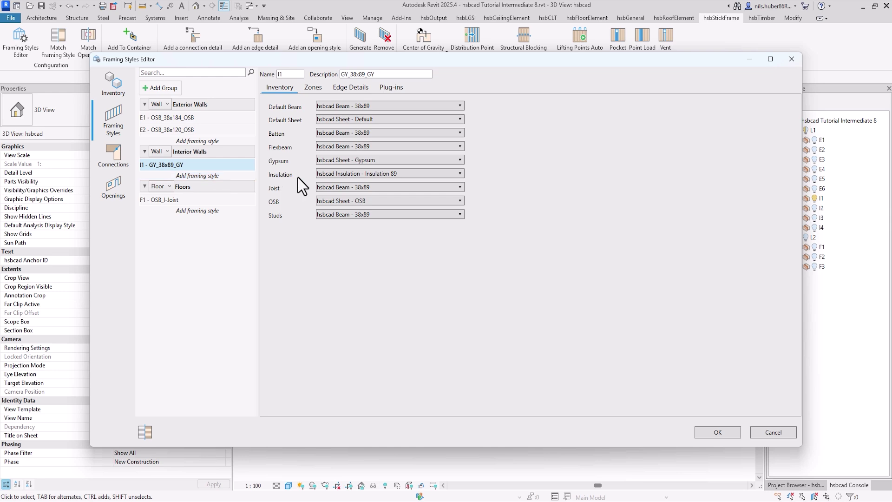
pyautogui.click(391, 87)
pyautogui.click(285, 129)
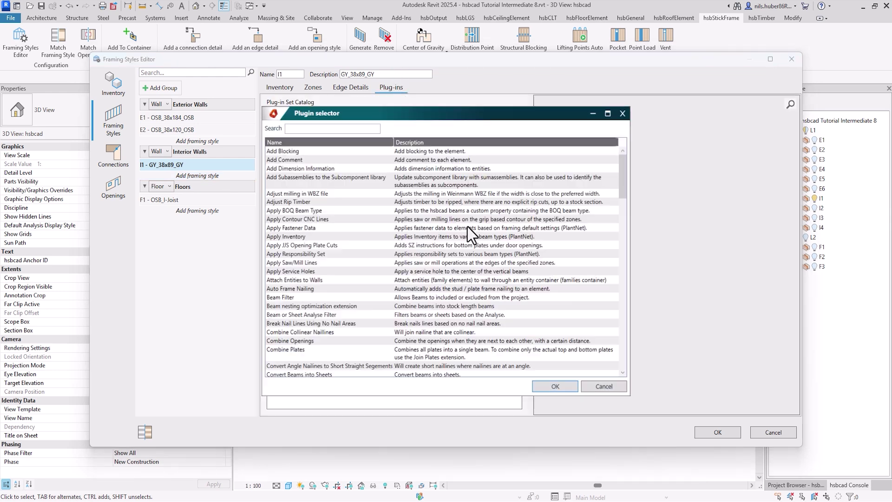
pyautogui.click(312, 132)
pyautogui.write('MEP')
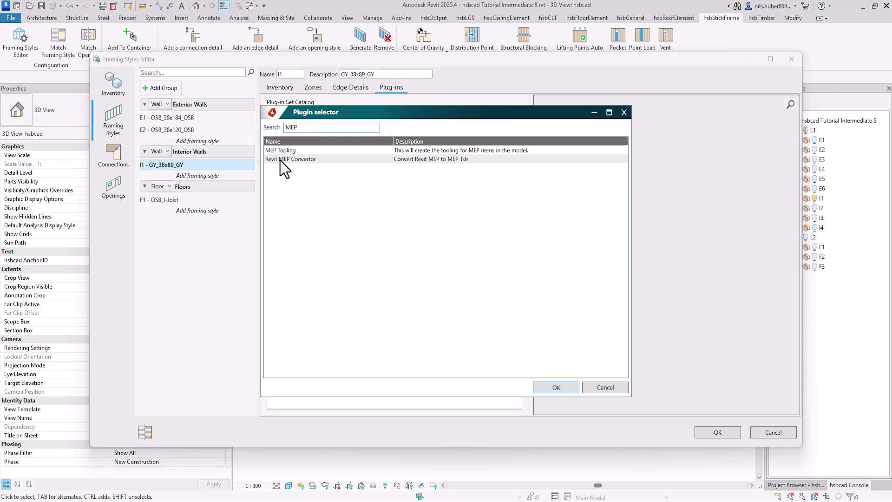
pyautogui.click(286, 150)
pyautogui.click(570, 390)
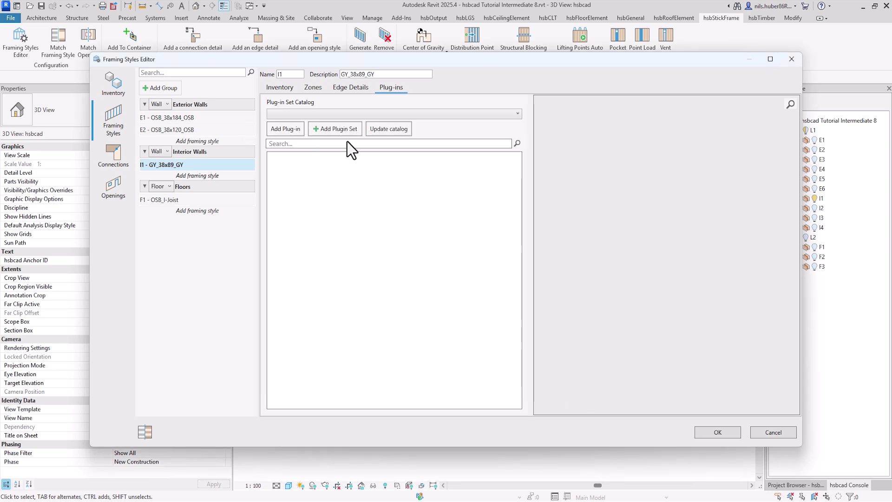
# Add the Revit MEP Convertor plug-in to framing style I1 and move it above MEP Tooling.
pyautogui.click(277, 133)
pyautogui.click(340, 127)
pyautogui.write('MEP')
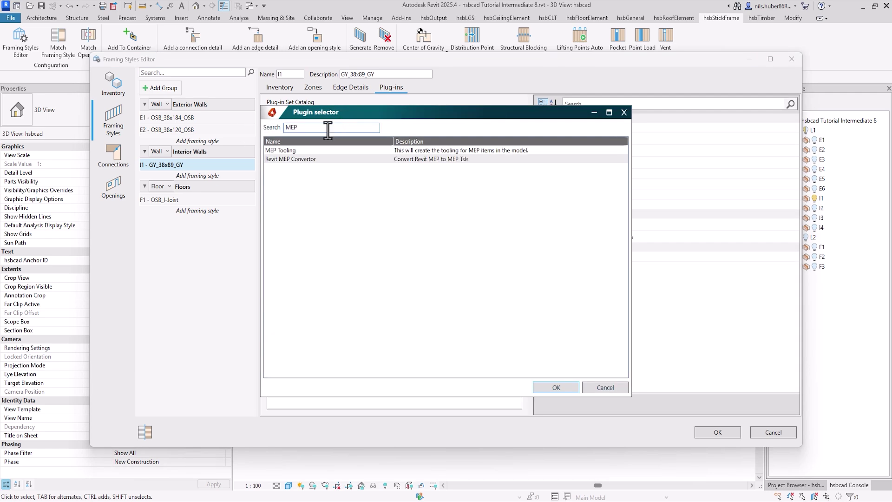
pyautogui.click(315, 159)
pyautogui.click(573, 387)
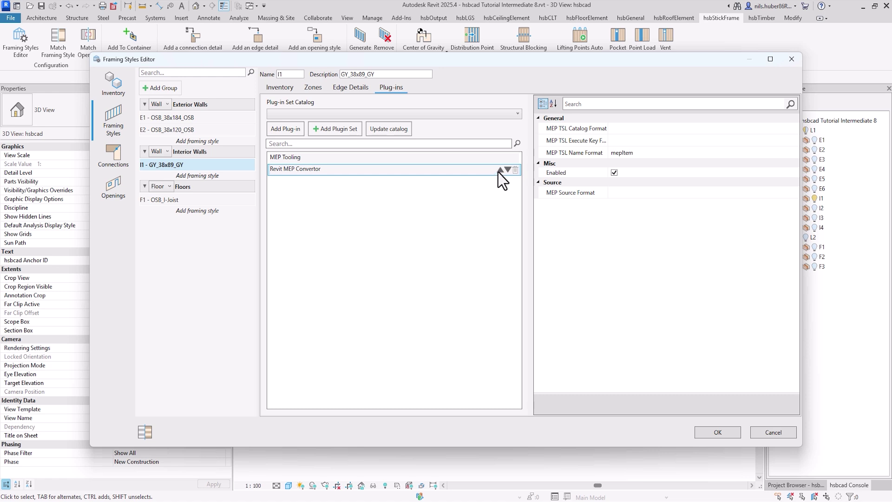
pyautogui.click(499, 170)
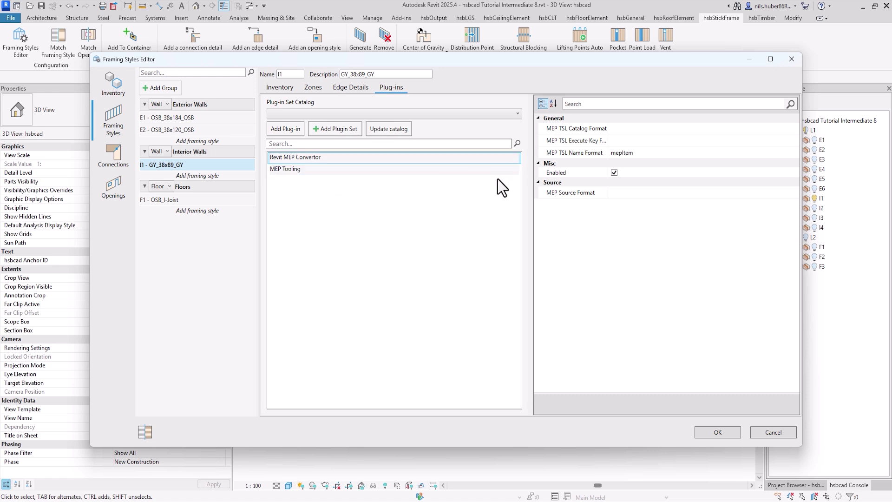
# Review the MEP Tooling plug-in's dimension and filter settings and save the framing style changes.
pyautogui.click(339, 171)
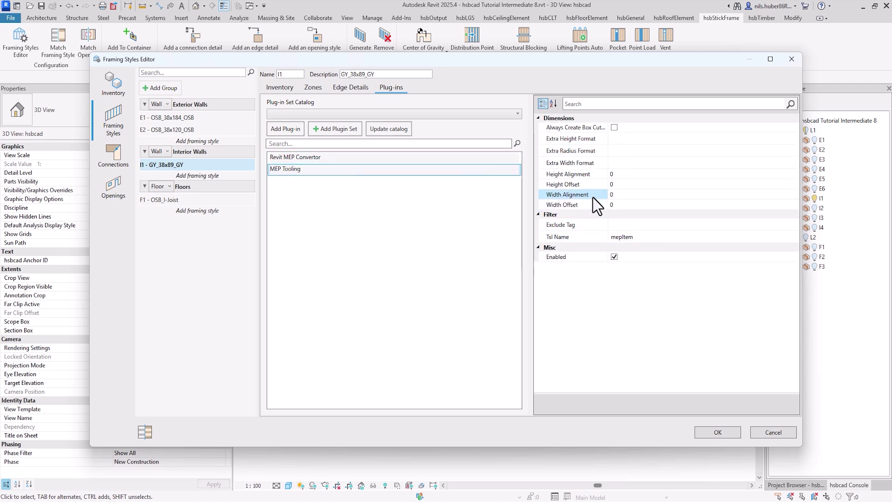
pyautogui.click(578, 182)
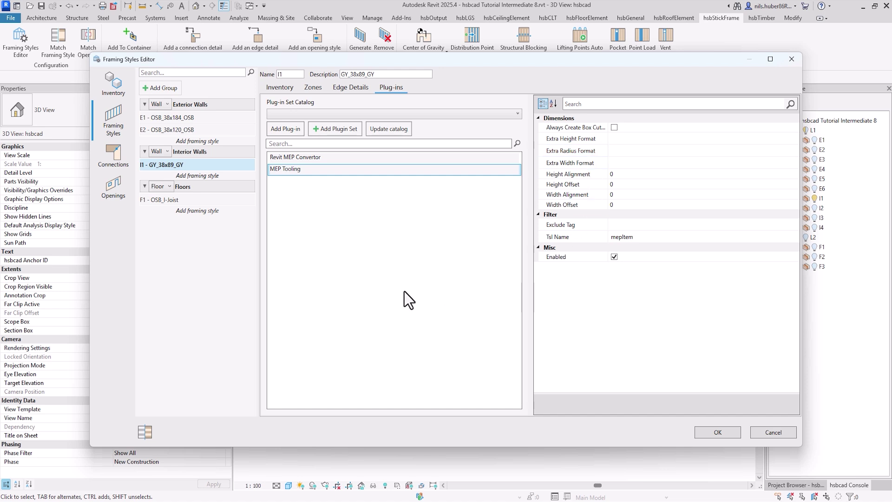
pyautogui.click(715, 432)
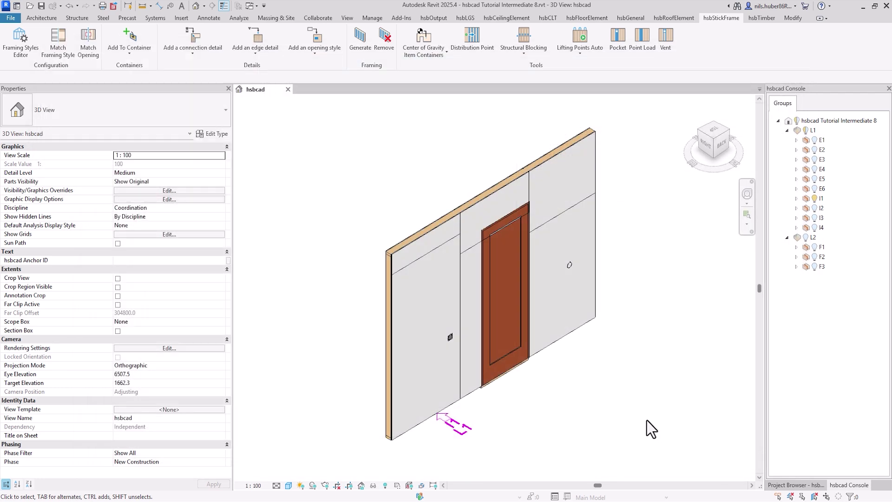
# Regenerate the framing of wall I1 from its item container and inspect the tooling at the newly added electrical box.
pyautogui.click(457, 437)
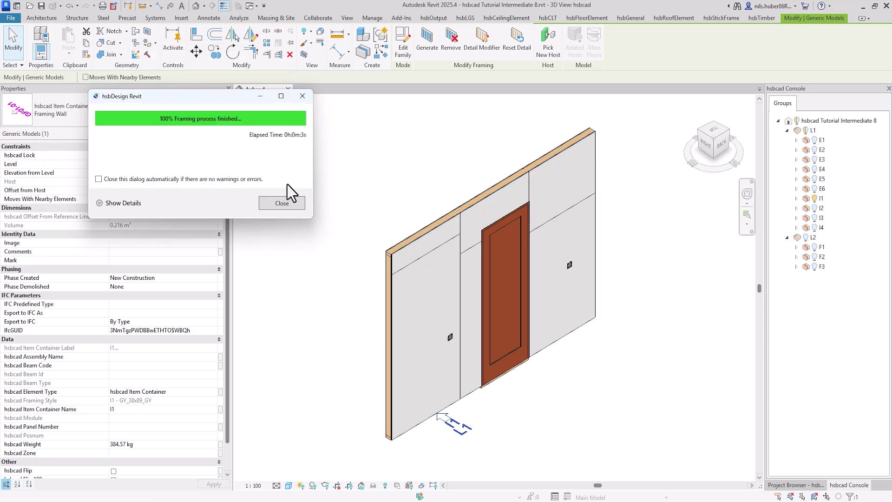
pyautogui.click(292, 206)
pyautogui.scroll(5, 559, 284)
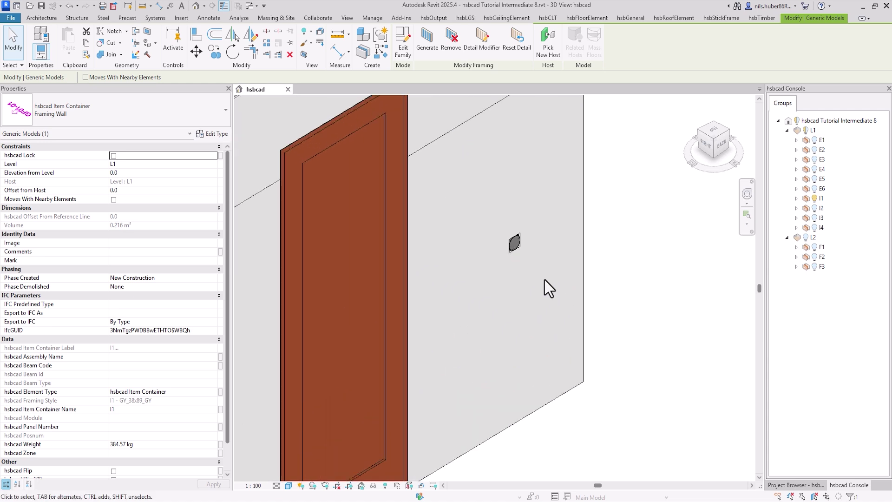
pyautogui.scroll(2, 545, 280)
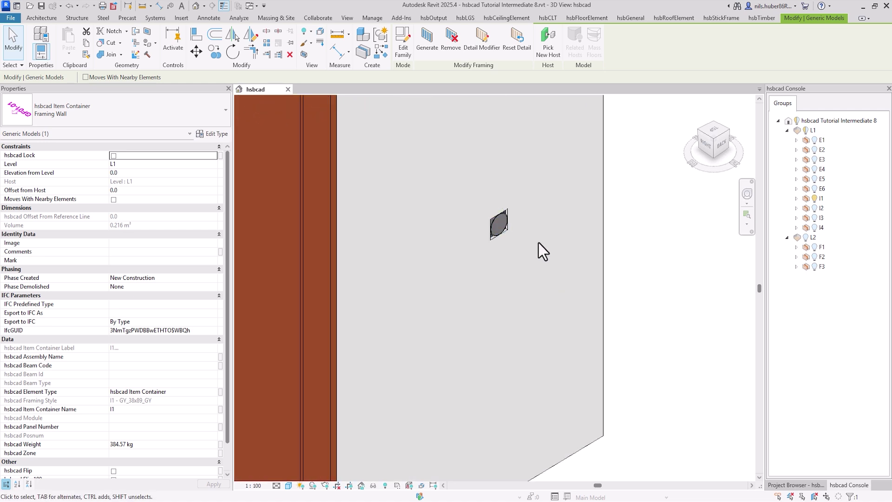
pyautogui.scroll(-1, 539, 243)
pyautogui.scroll(-5, 514, 209)
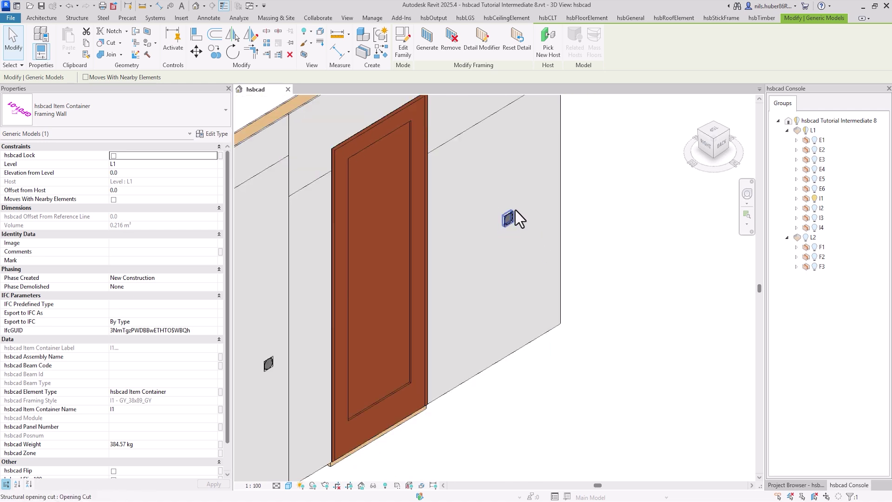
pyautogui.moveTo(534, 362); pyautogui.dragTo(588, 375, button='middle')
pyautogui.click(587, 374)
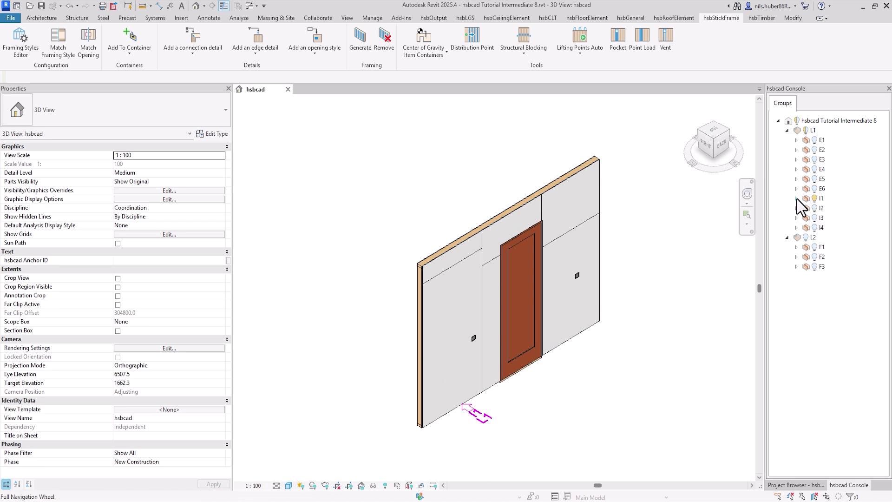
# Hide Zone -1, Zone 1 and the Zone 0 sheets of wall I1 to expose its timber framing.
pyautogui.doubleClick(823, 200)
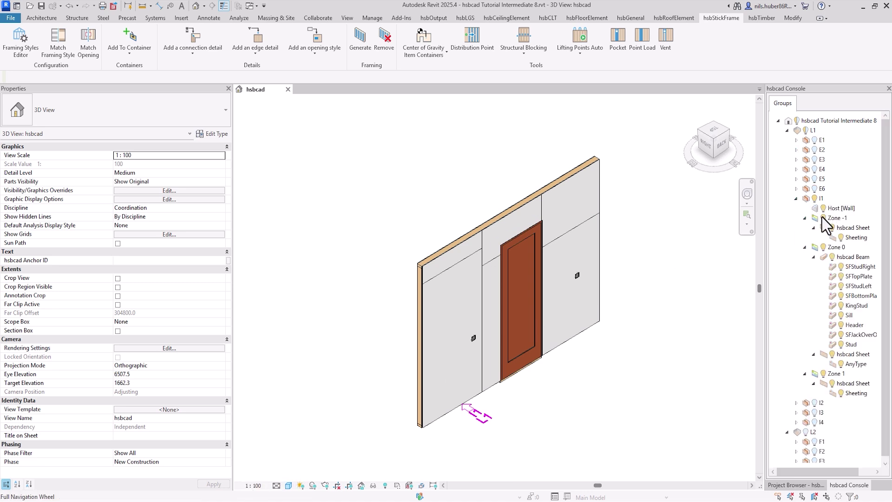
pyautogui.click(823, 218)
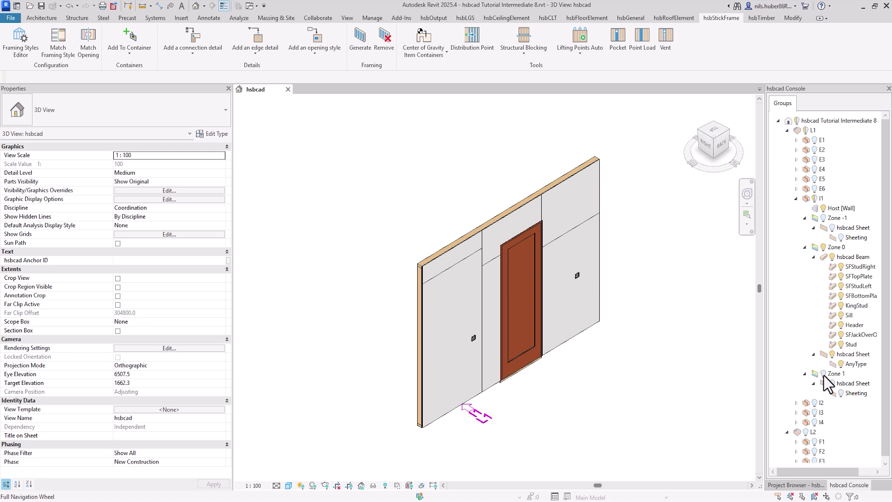
pyautogui.click(831, 354)
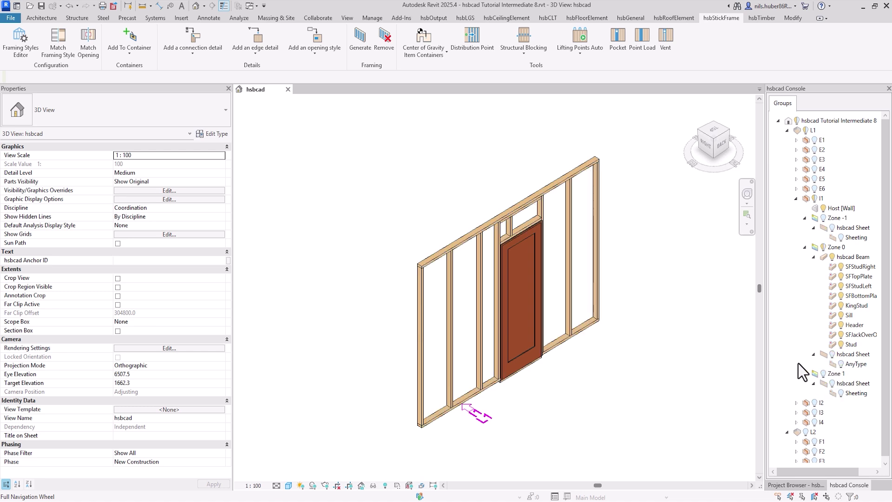
# Copy the first intermediate stud of wall I1 along the bottom plate to about 383 mm from the end stud.
pyautogui.click(451, 396)
pyautogui.scroll(3, 459, 431)
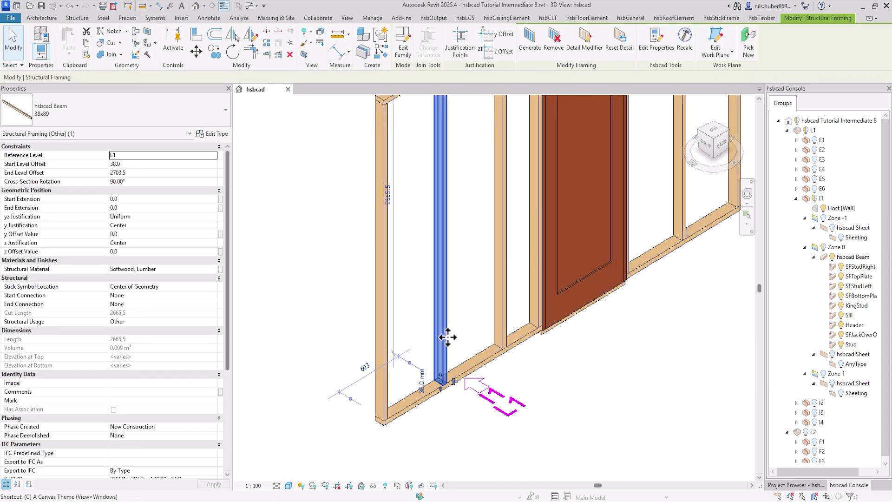
pyautogui.press('c')
pyautogui.press('o')
pyautogui.scroll(3, 444, 385)
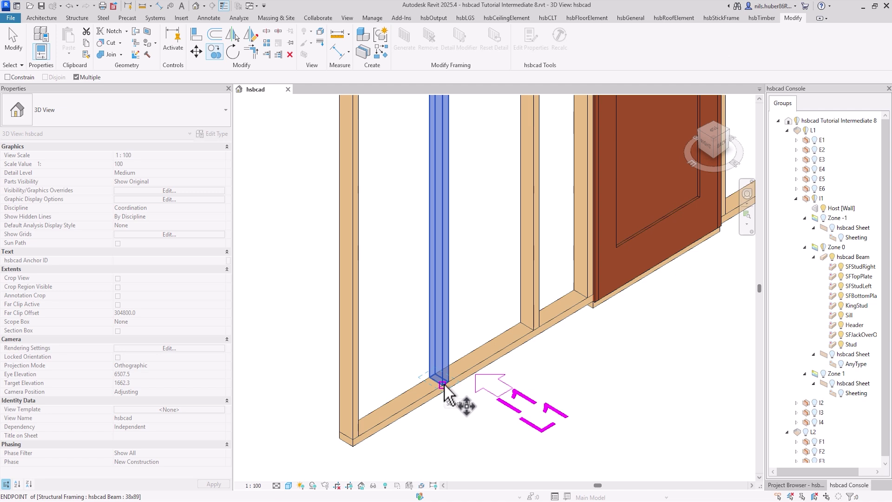
pyautogui.click(444, 385)
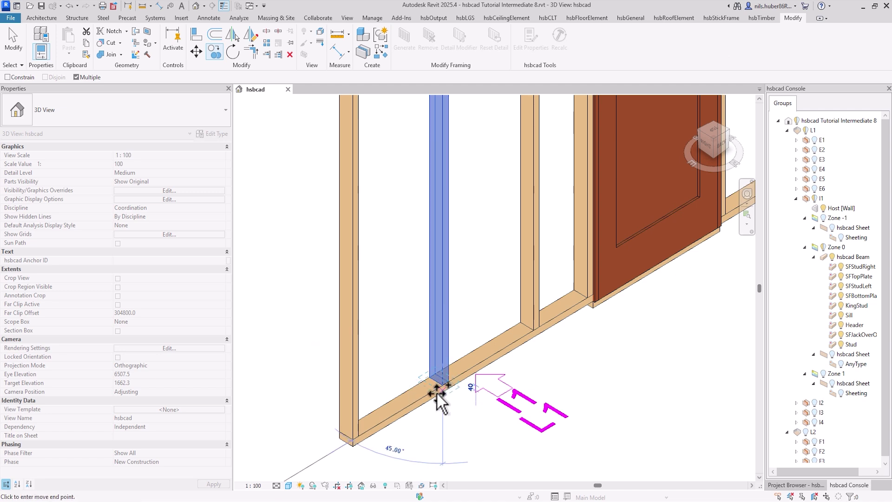
pyautogui.click(408, 403)
pyautogui.press('Escape')
pyautogui.scroll(-3, 469, 440)
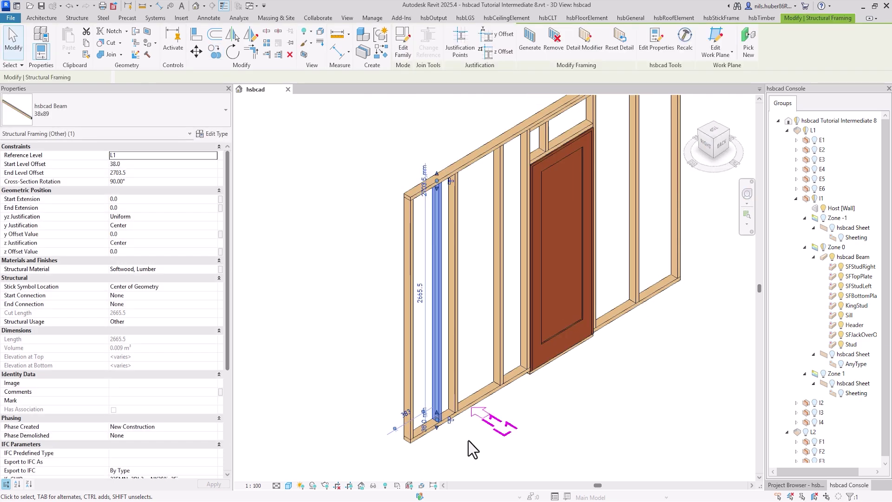
pyautogui.scroll(-1, 468, 441)
pyautogui.moveTo(467, 440); pyautogui.dragTo(411, 412, button='middle')
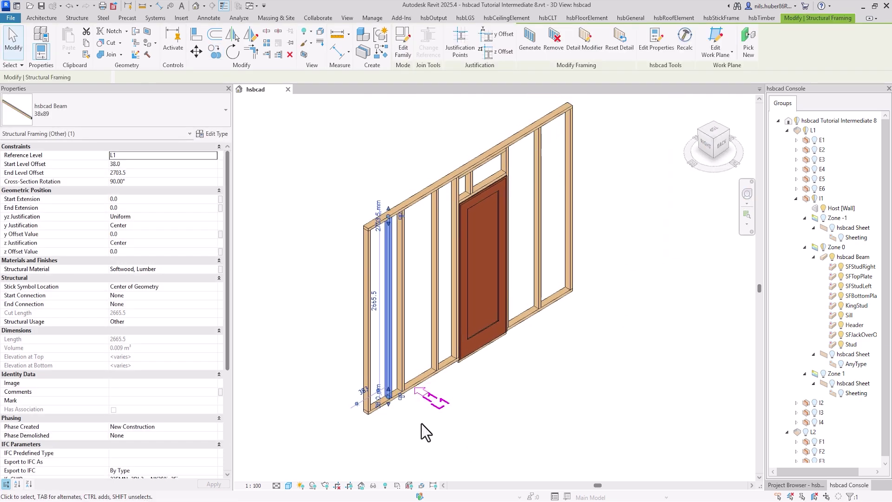
pyautogui.scroll(-1, 421, 423)
pyautogui.moveTo(438, 440); pyautogui.dragTo(441, 447, button='middle')
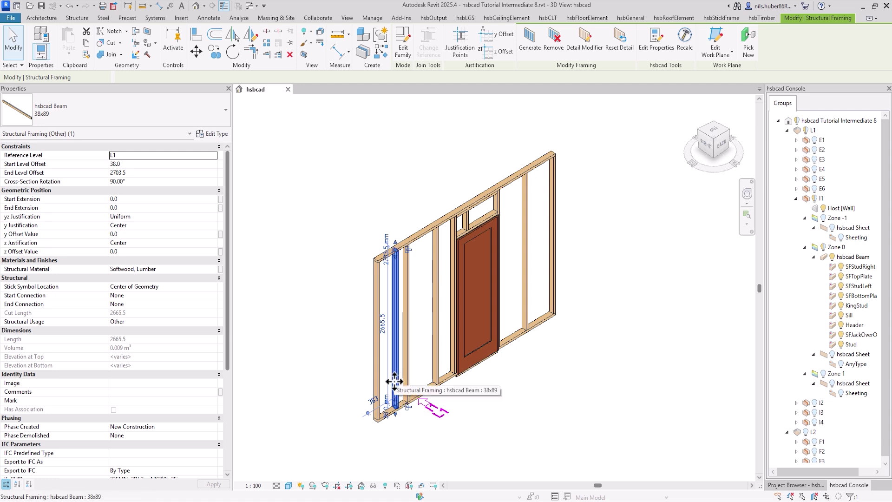
pyautogui.click(486, 403)
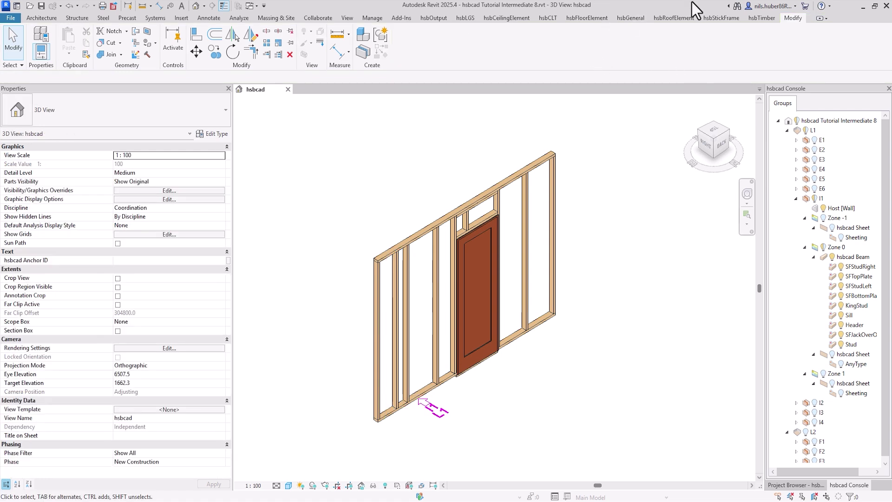
# Run the Notch Plates extension group on the item container of wall I1 and inspect the bottom plate at the copied stud.
pyautogui.click(432, 19)
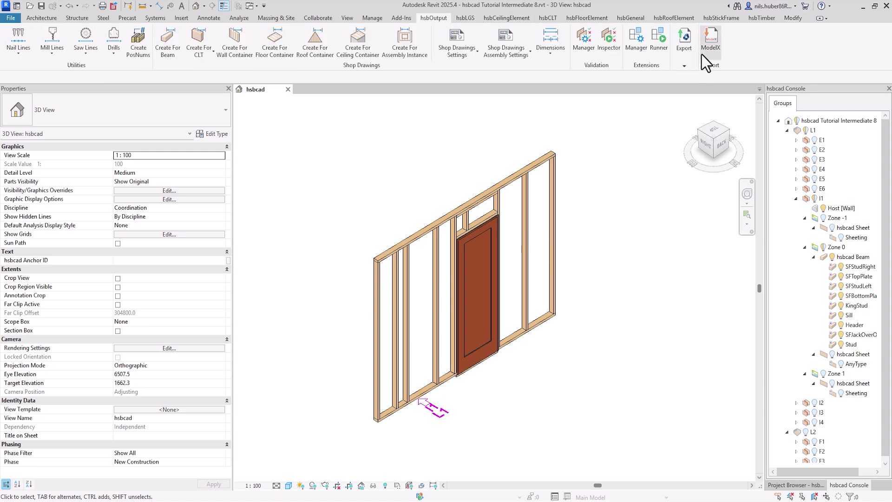
pyautogui.click(684, 66)
pyautogui.click(657, 43)
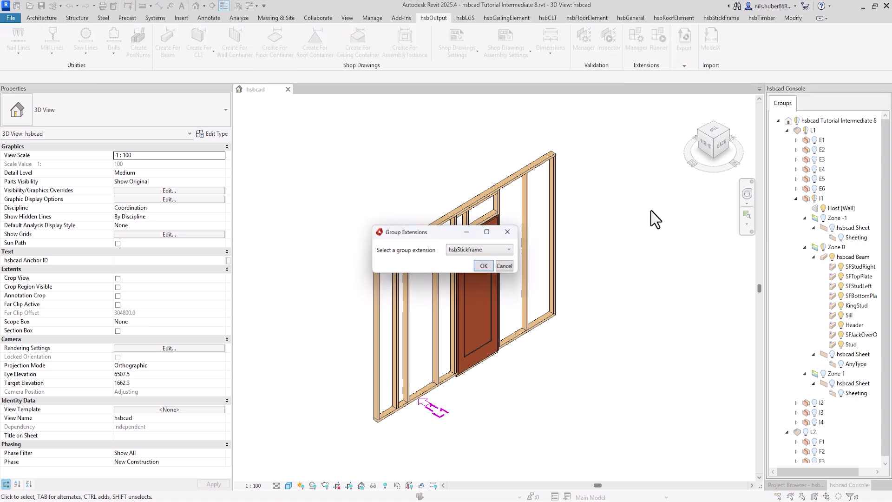
pyautogui.click(512, 250)
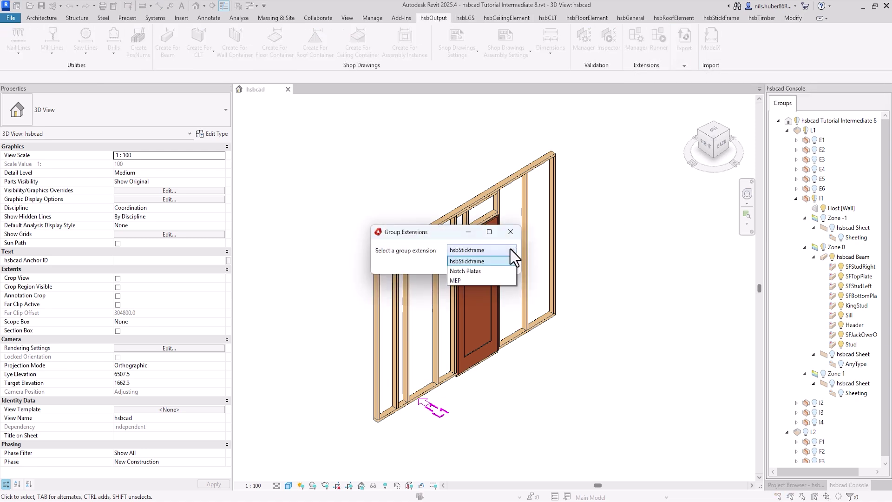
pyautogui.click(478, 265)
pyautogui.click(486, 266)
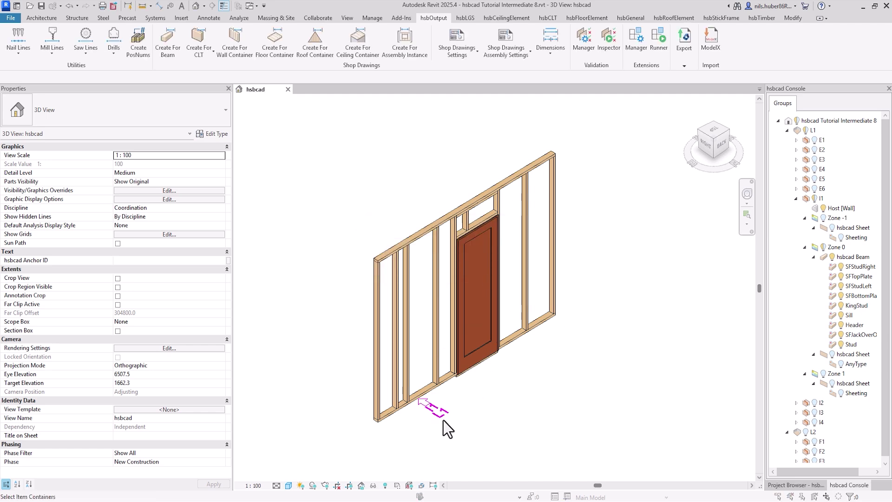
pyautogui.press('Return')
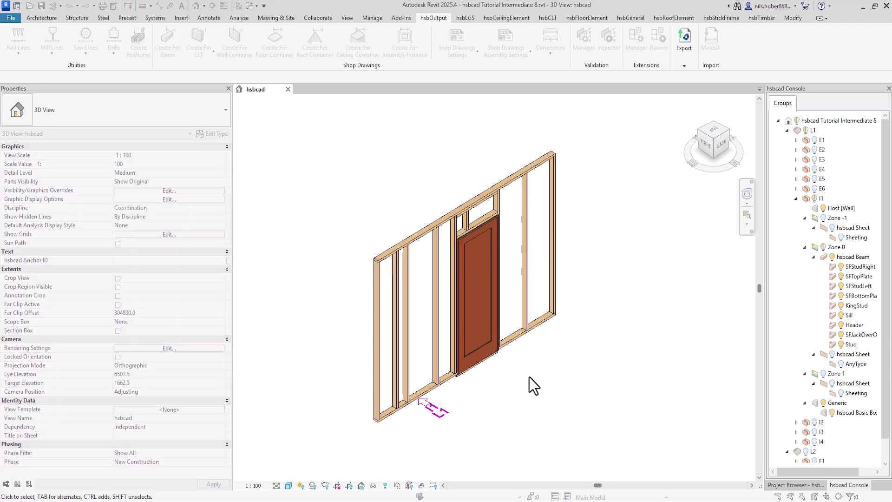
pyautogui.scroll(10, 398, 411)
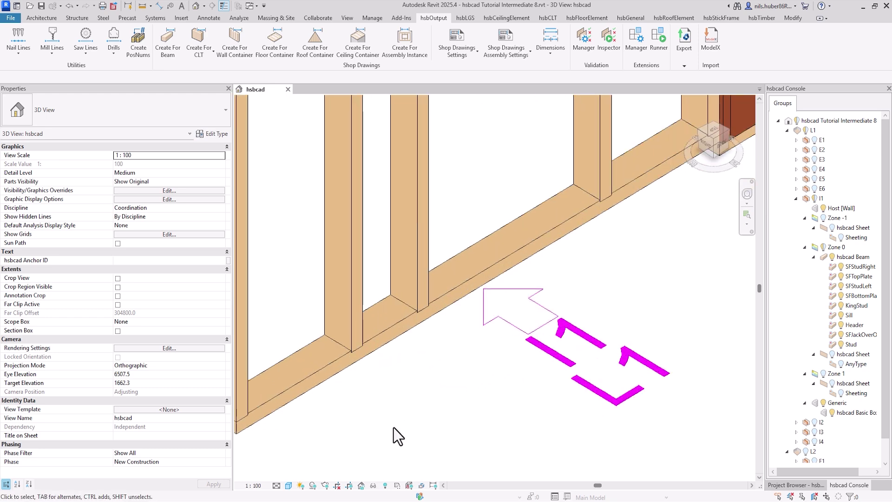
pyautogui.scroll(-1, 389, 393)
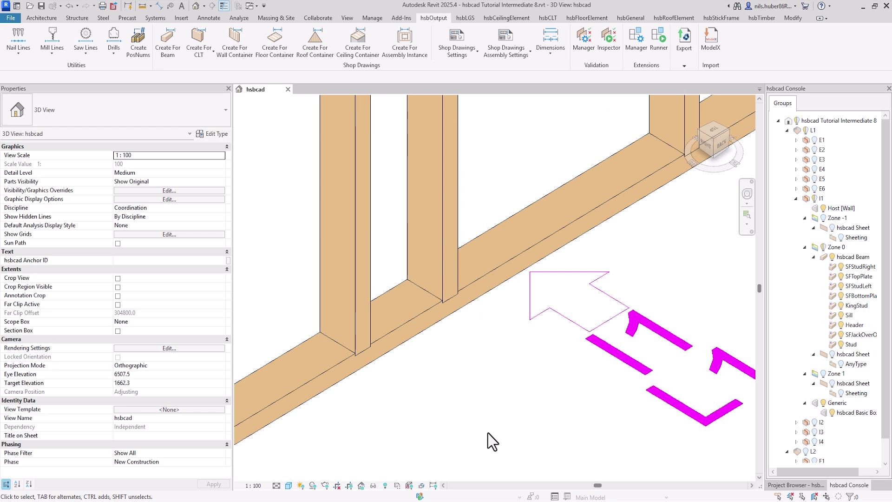
pyautogui.scroll(-10, 488, 433)
pyautogui.moveTo(598, 435); pyautogui.dragTo(541, 434, button='middle')
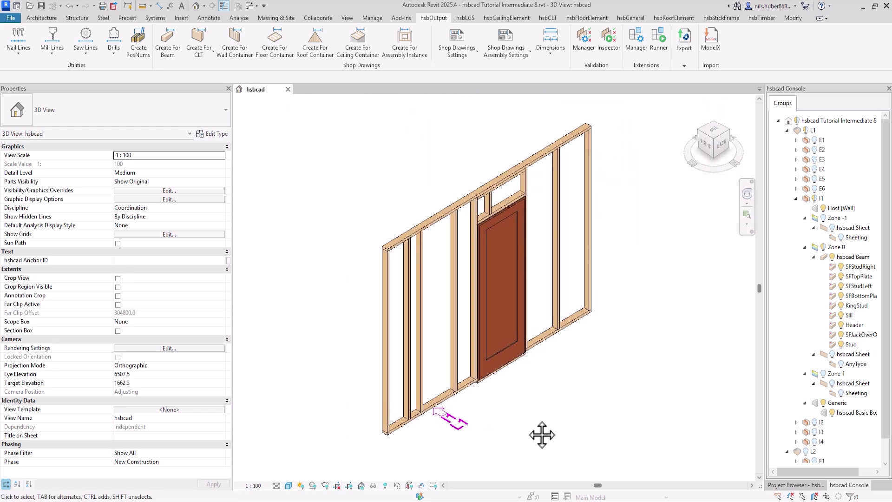